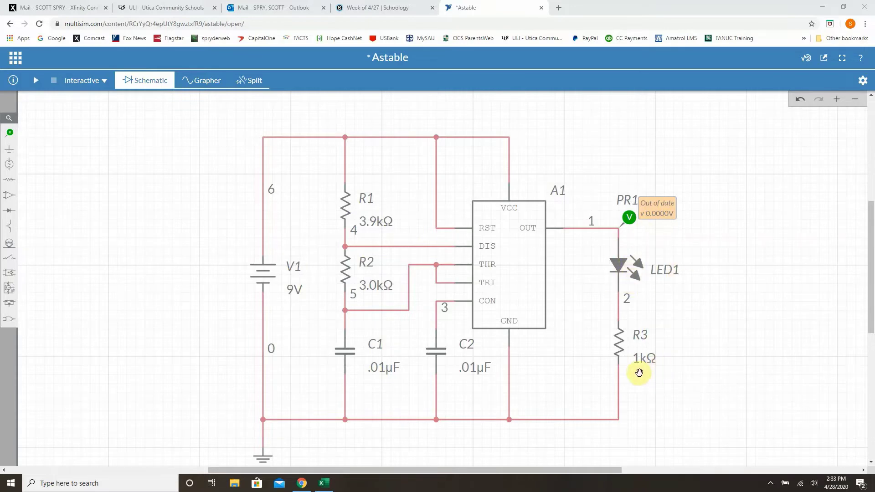
Set the resistance of resistor R3 below the LED to 220 Ω.
left_click(649, 365)
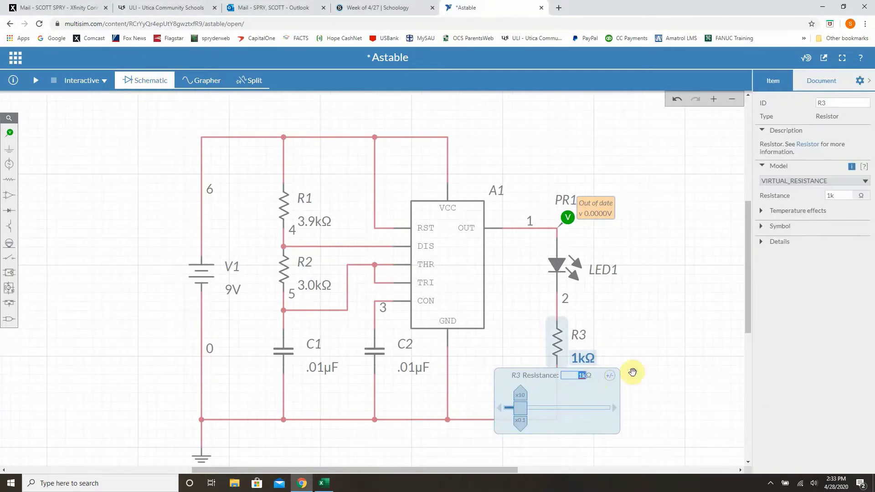
key("Return")
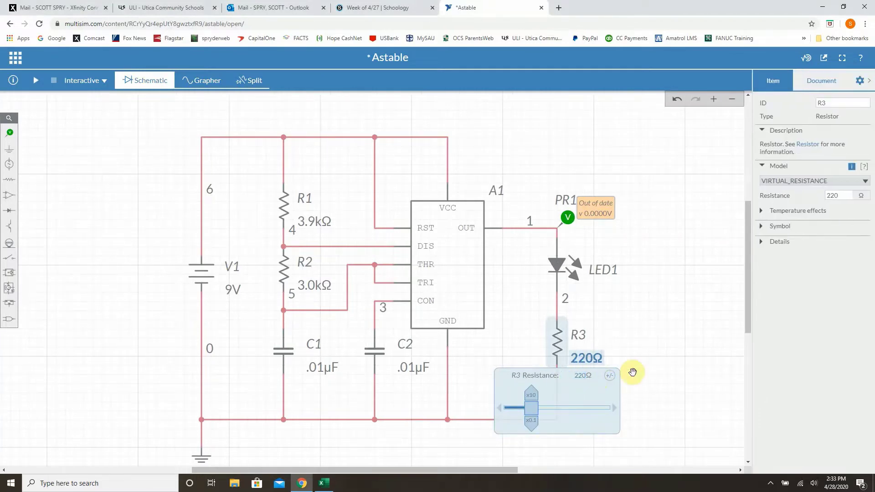
left_click(632, 372)
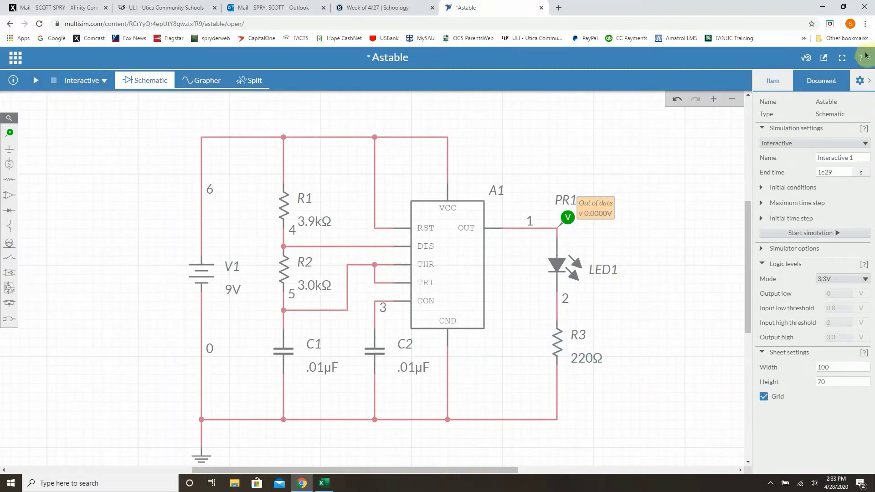
left_click(869, 80)
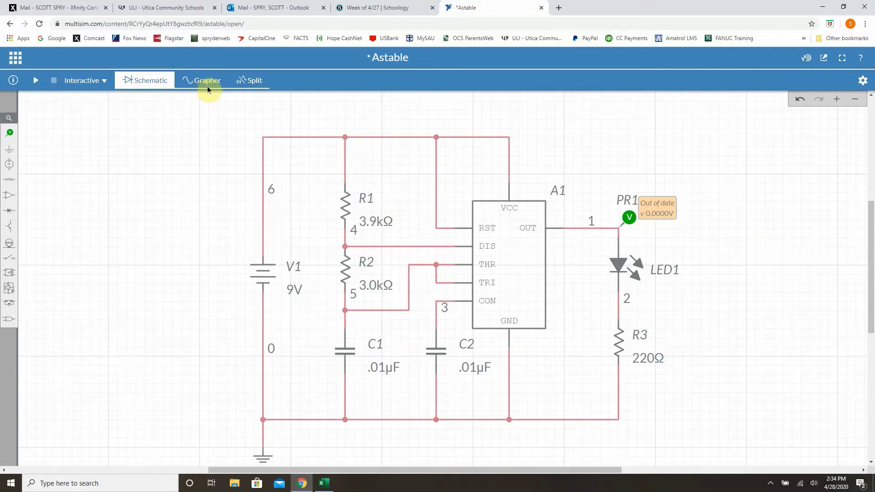
Show the whole schematic side by side with the graph and start the interactive simulation.
left_click(250, 81)
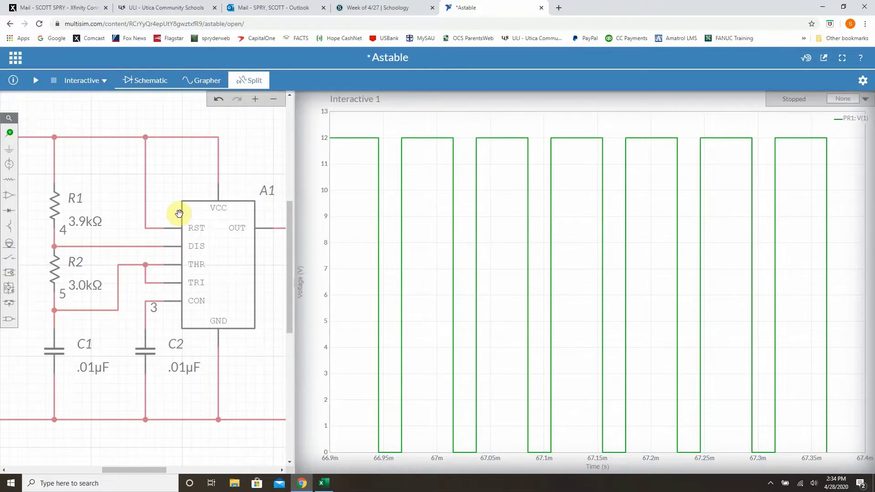
scroll(178, 214, "down", 3)
scroll(178, 214, "up", 2)
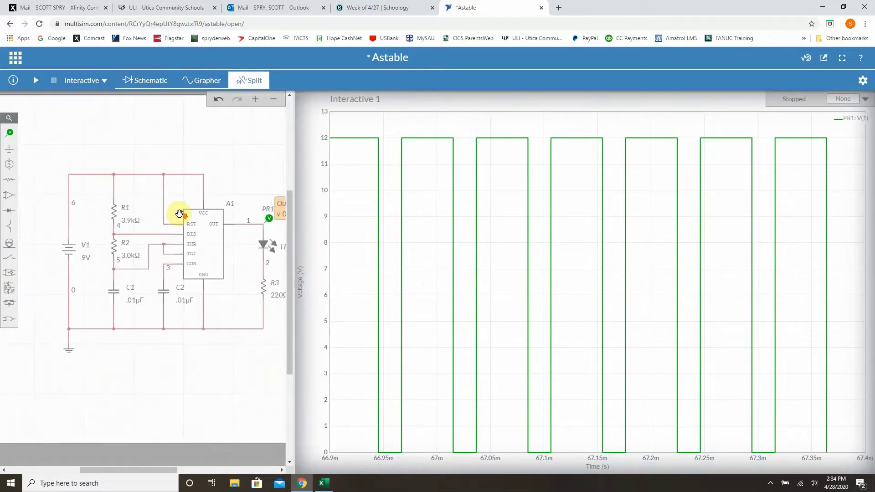
left_click_drag(254, 160, 211, 154)
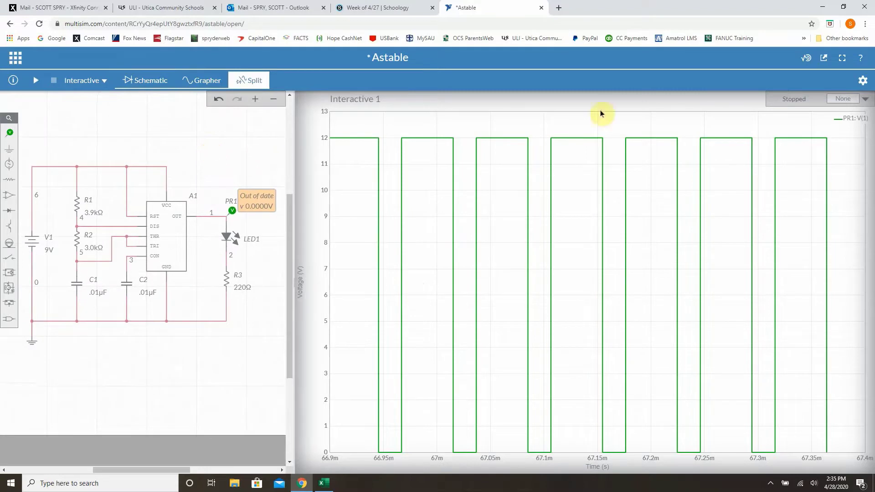
left_click(863, 79)
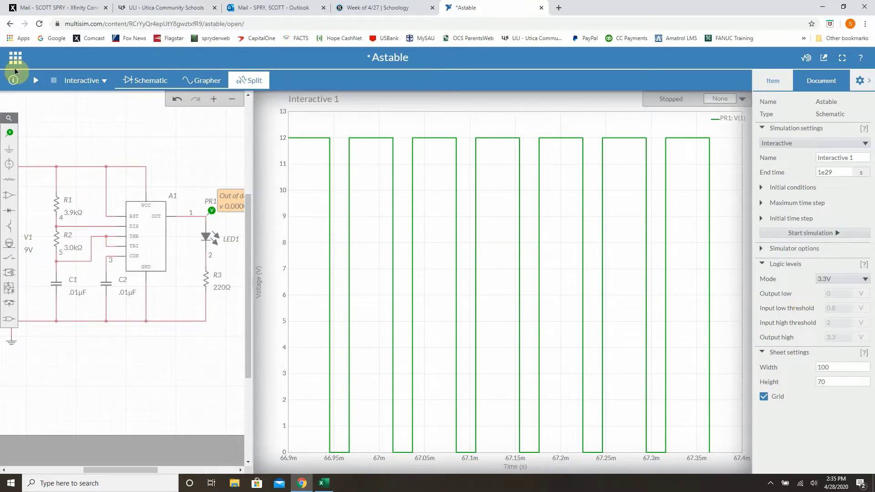
left_click(34, 82)
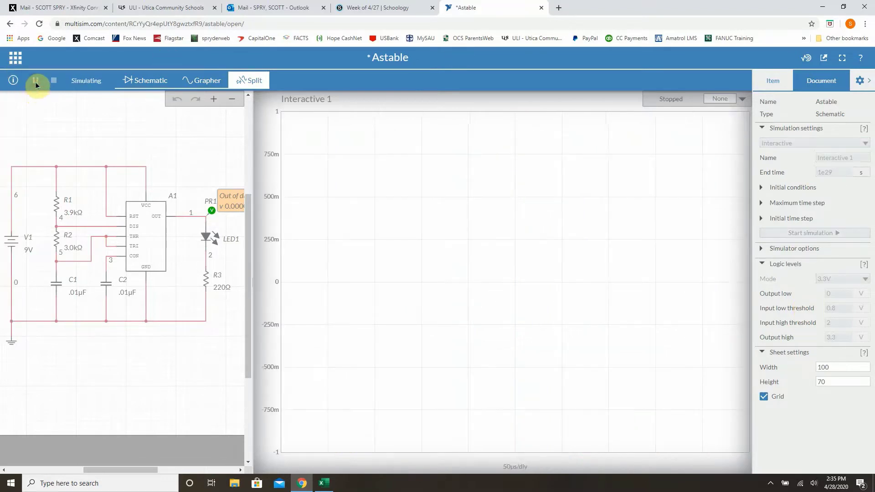
Set the graph's trigger mode to Single for the PR1 output waveform.
left_click(416, 324)
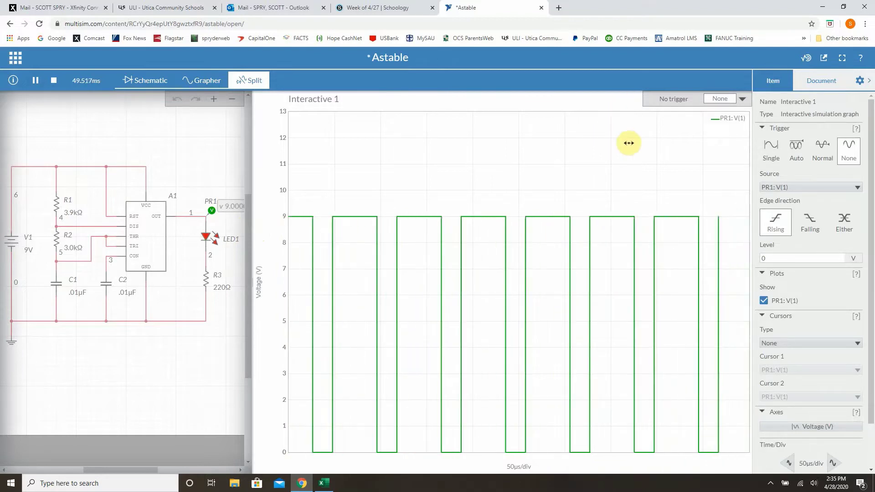
left_click(823, 151)
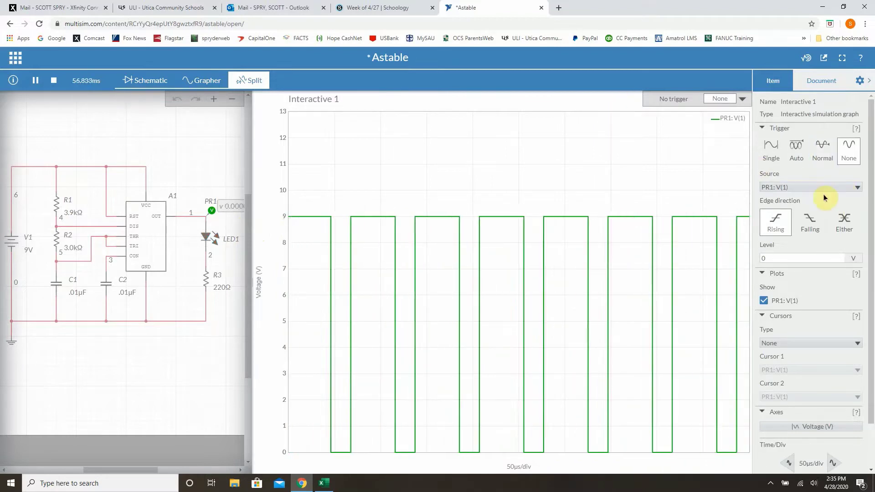
left_click(771, 151)
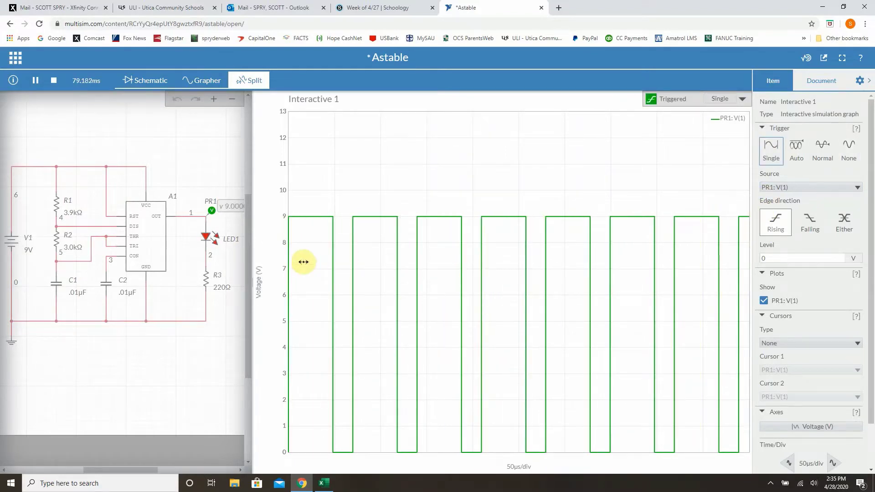
mouse_move(312, 223)
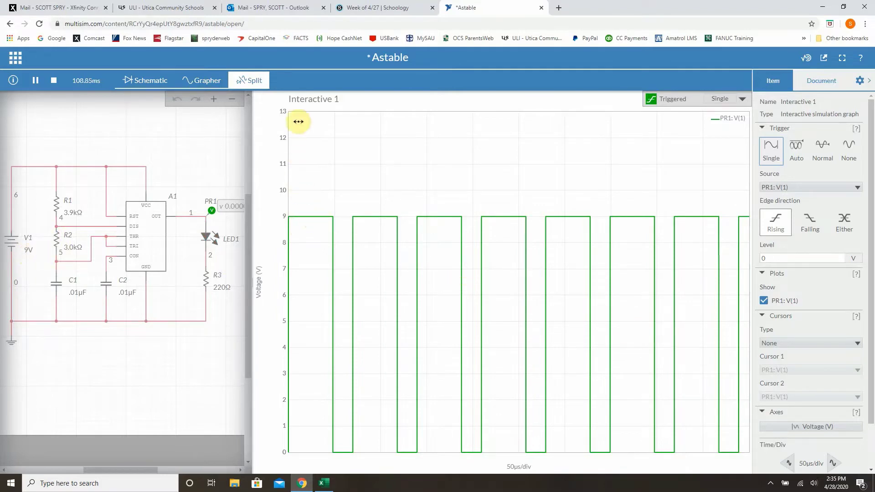
Set the maximum of the graph's voltage axis to 10 V.
scroll(818, 364, "down", 2)
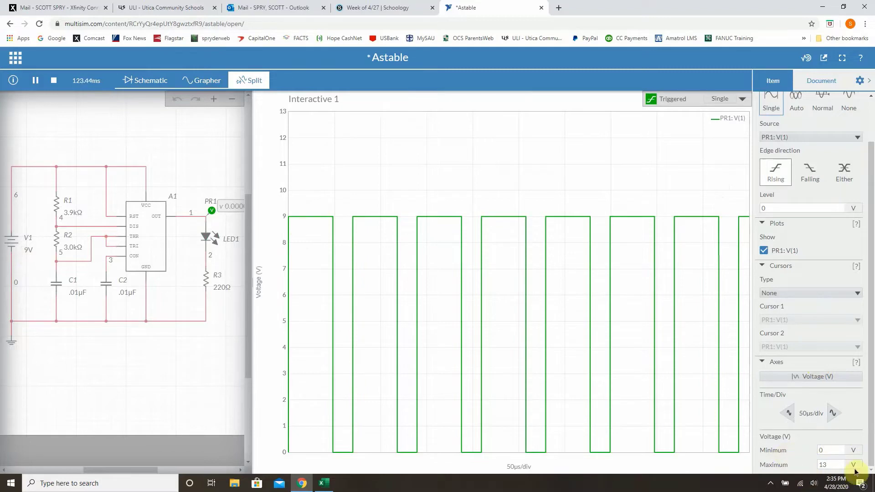
left_click(829, 463)
left_click_drag(828, 464, 784, 455)
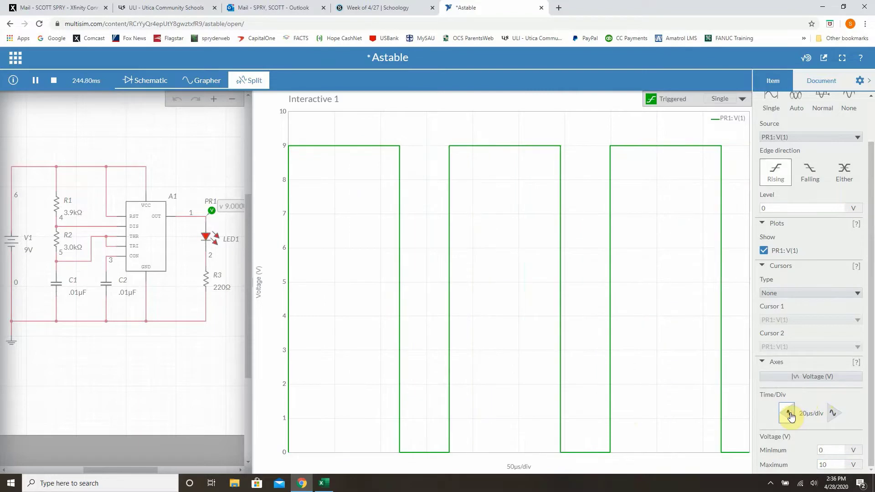
Compare the waveform at 100, 50 and 20 µs/div and leave the time scale at 50 µs/div.
left_click(834, 413)
left_click(834, 413)
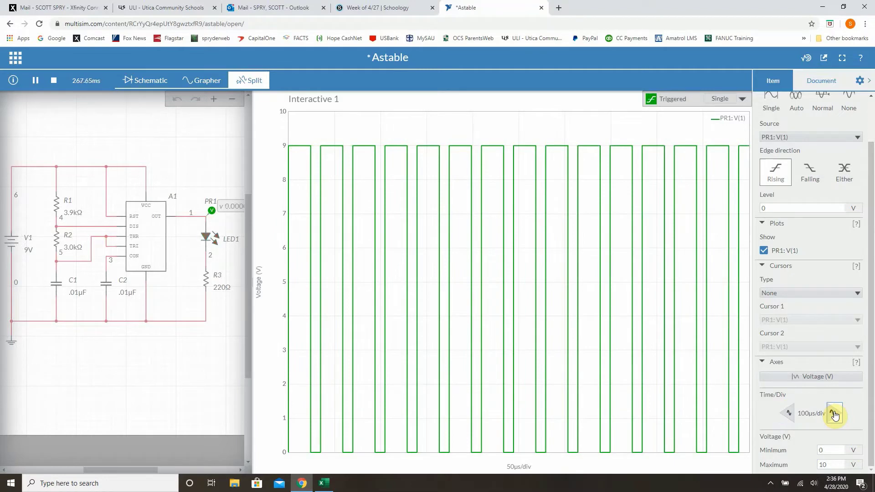
left_click(788, 414)
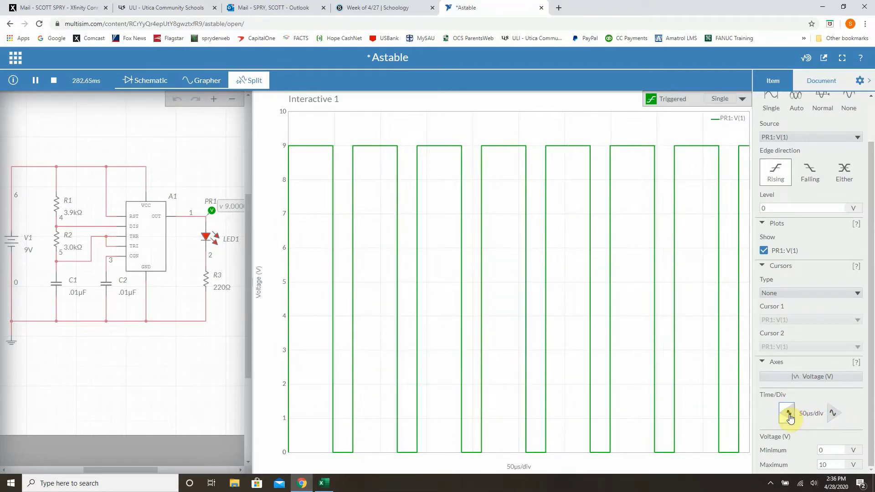
left_click(788, 413)
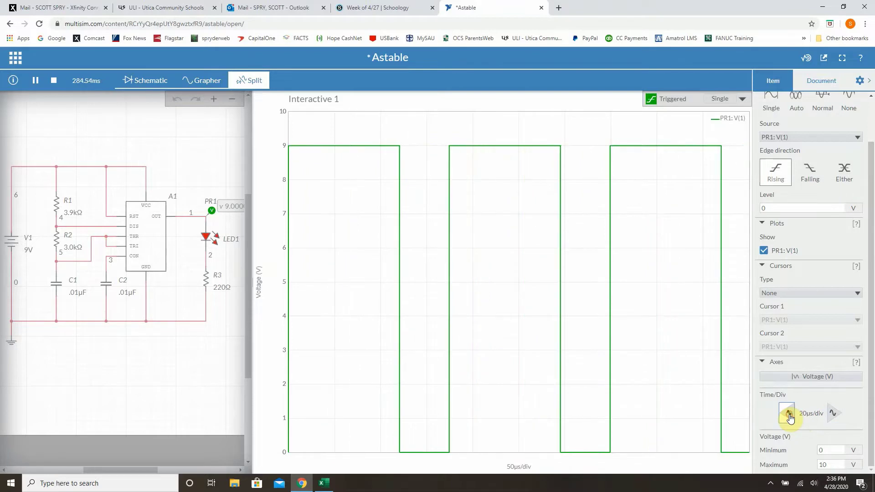
left_click(833, 415)
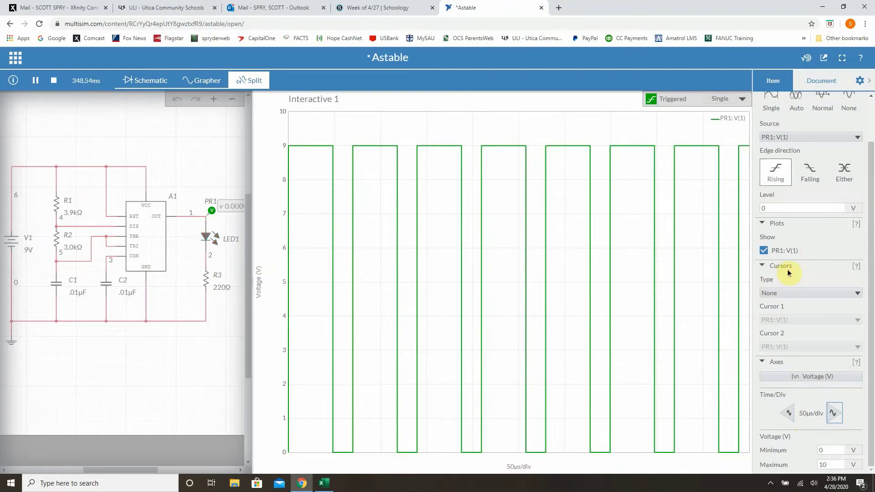
Enable X Axis cursors and place C1 and C2 on consecutive rising edges to measure one full period of the output.
left_click(788, 294)
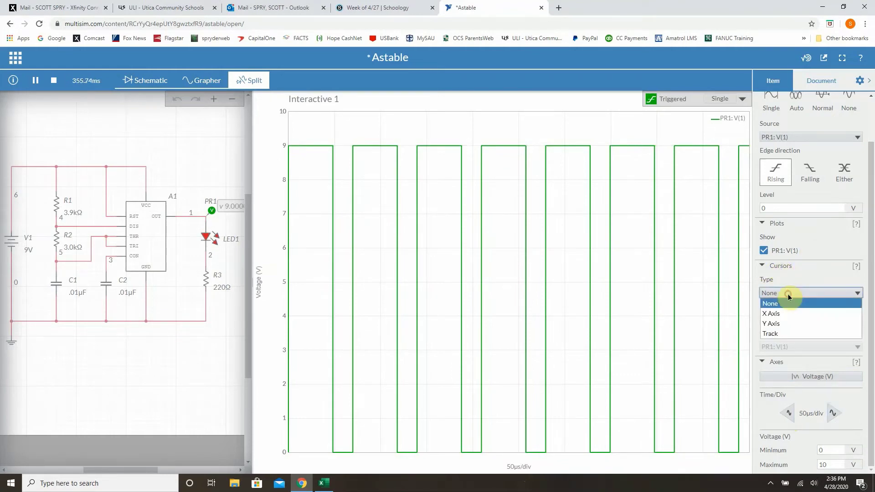
left_click(791, 314)
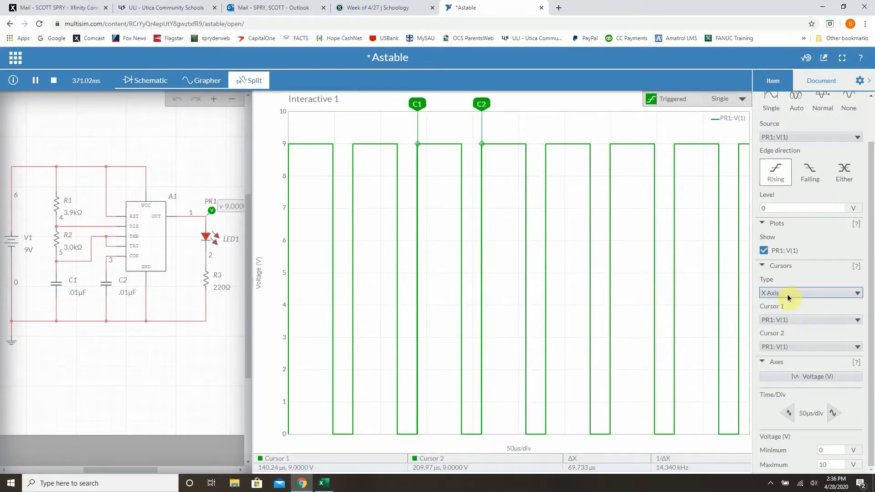
left_click_drag(421, 105, 339, 117)
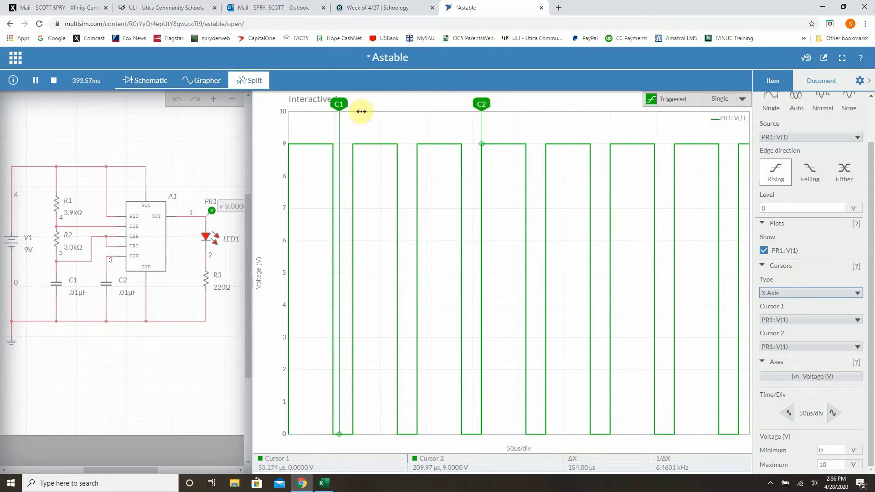
left_click_drag(339, 104, 353, 144)
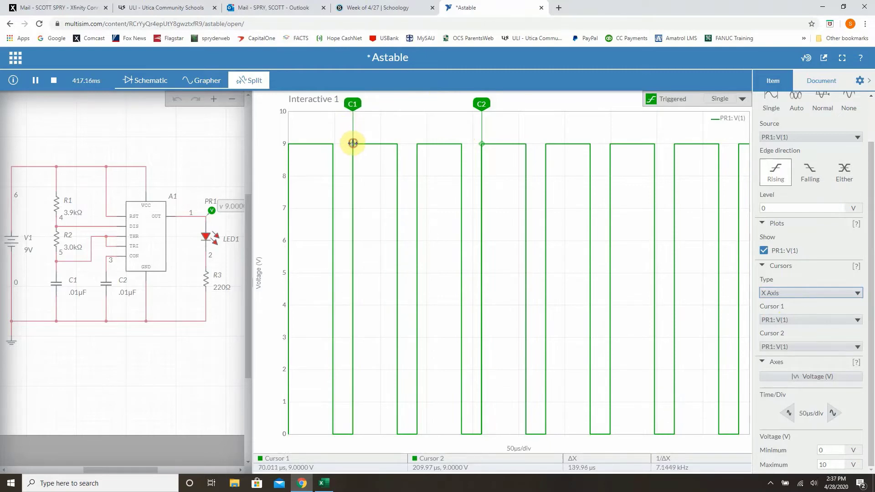
left_click_drag(481, 104, 416, 123)
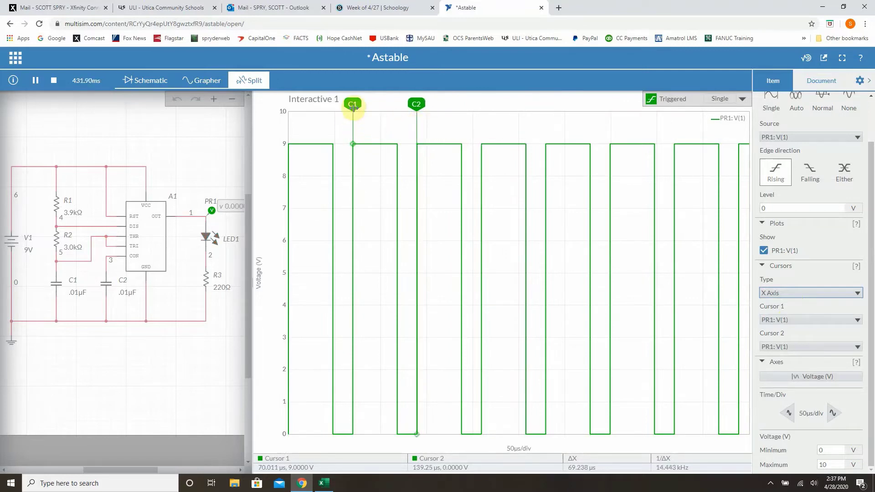
left_click_drag(353, 104, 352, 104)
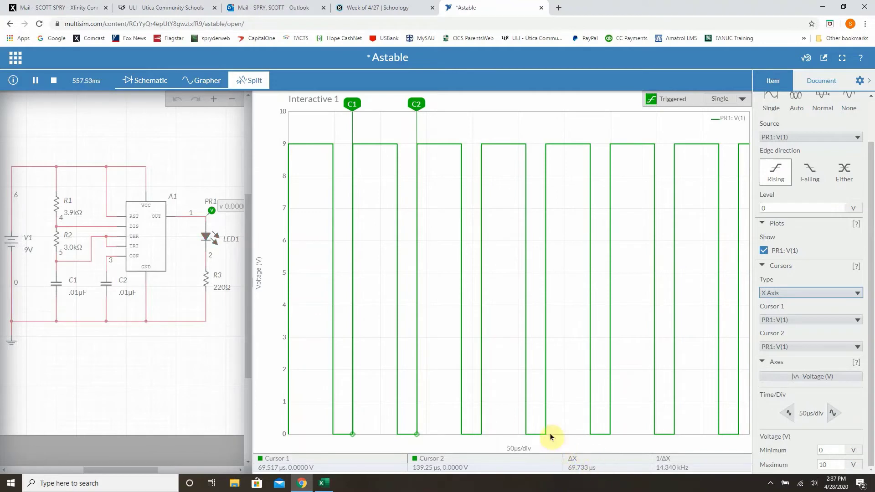
Measure the pulse's high time and low time with the cursors, returning them to consecutive rising edges.
left_click_drag(416, 104, 397, 104)
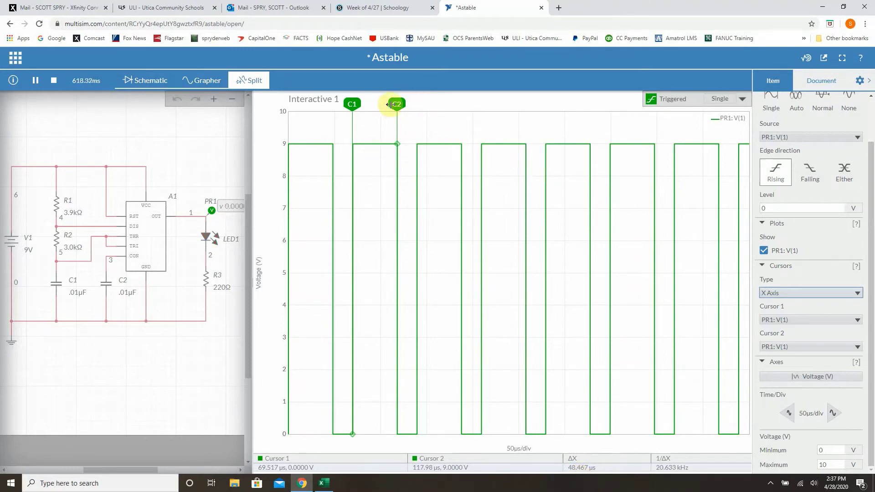
left_click_drag(399, 103, 416, 107)
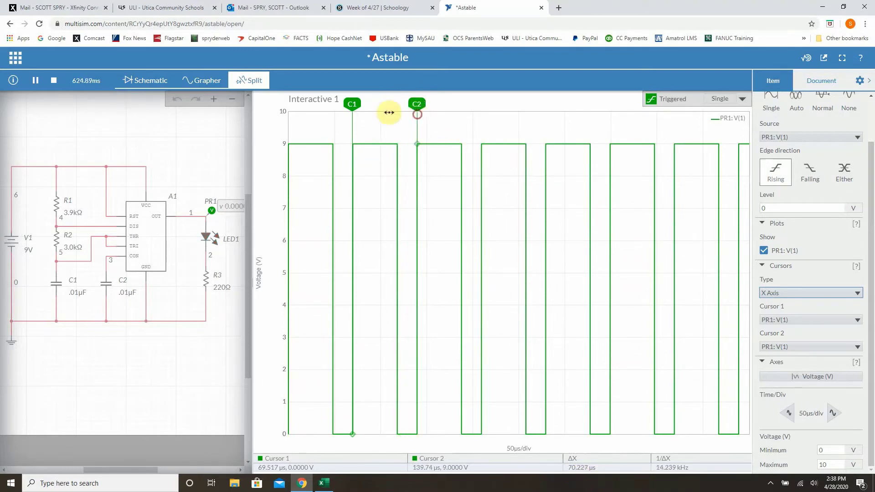
left_click_drag(352, 104, 398, 116)
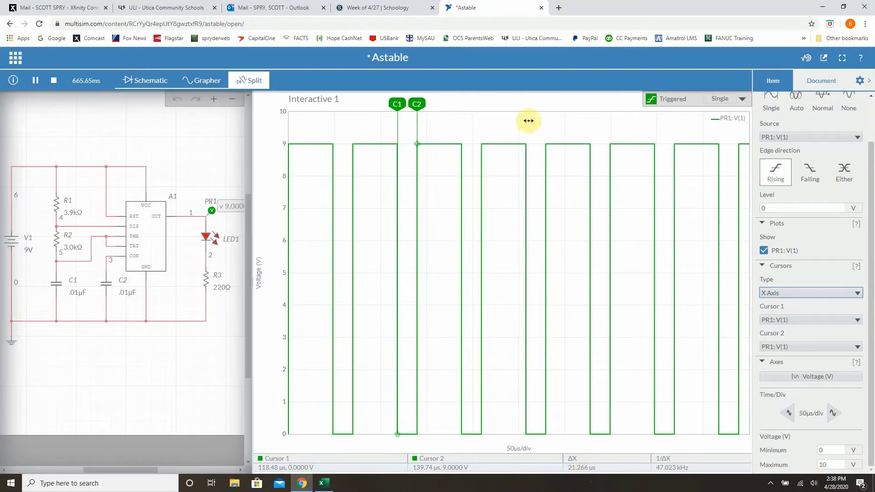
left_click_drag(396, 103, 353, 118)
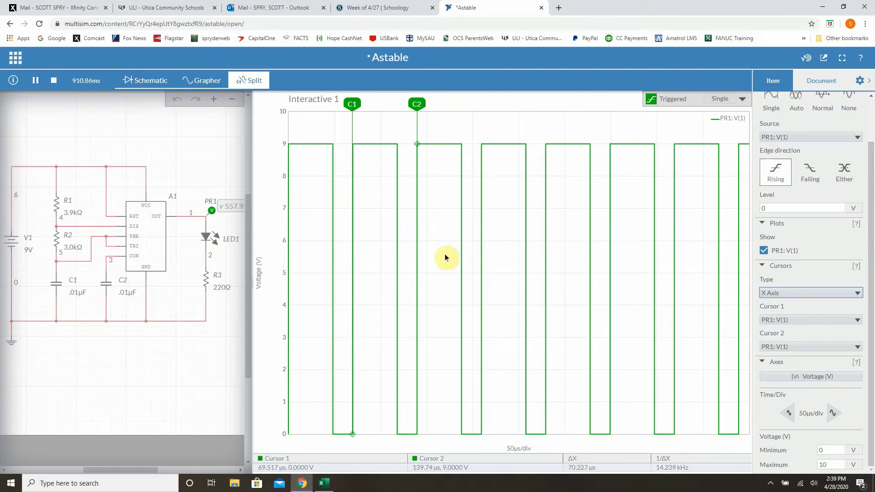
mouse_move(396, 148)
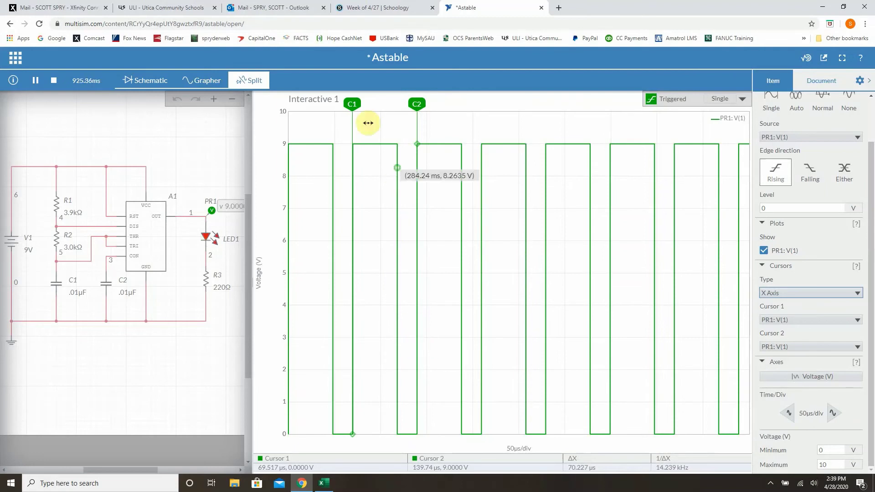
mouse_move(484, 293)
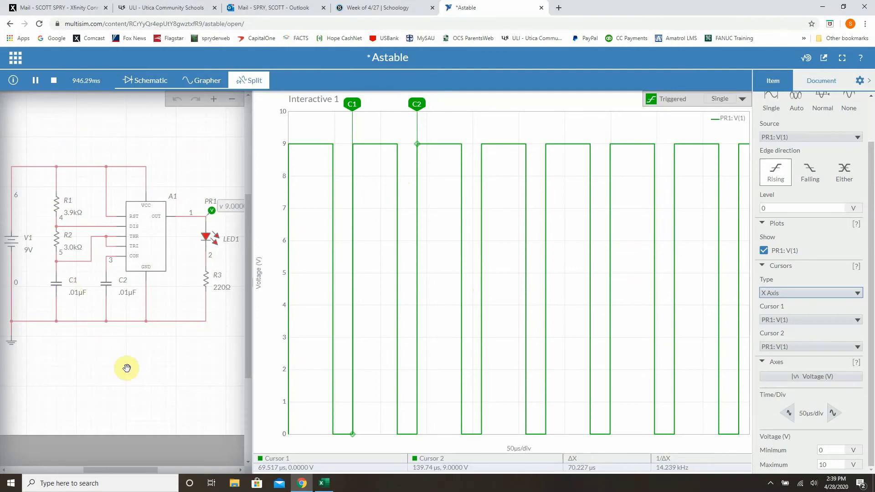
mouse_move(656, 313)
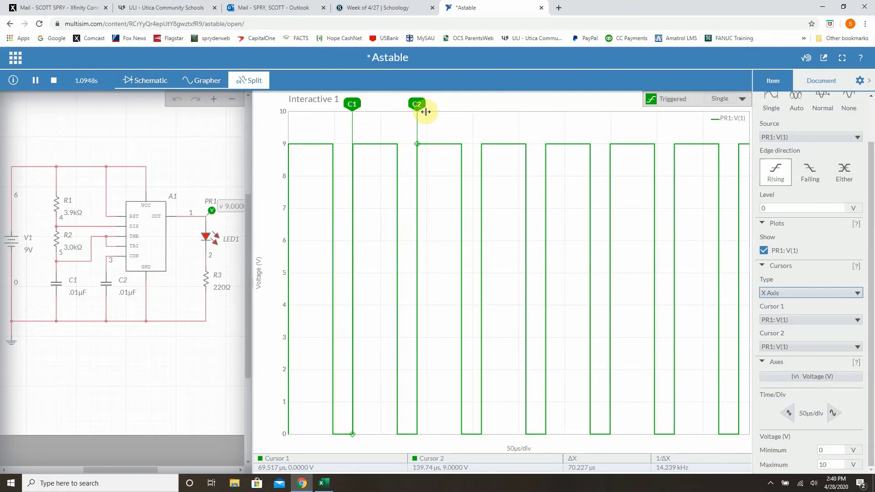
mouse_move(395, 151)
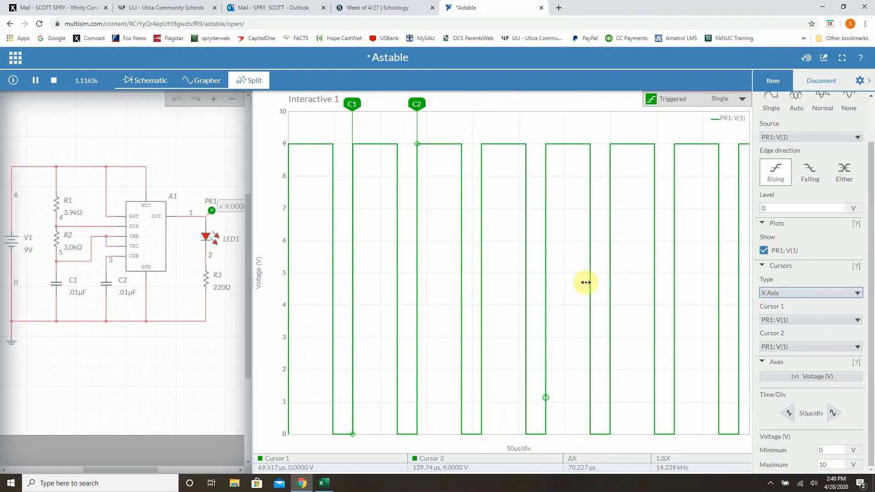
mouse_move(593, 166)
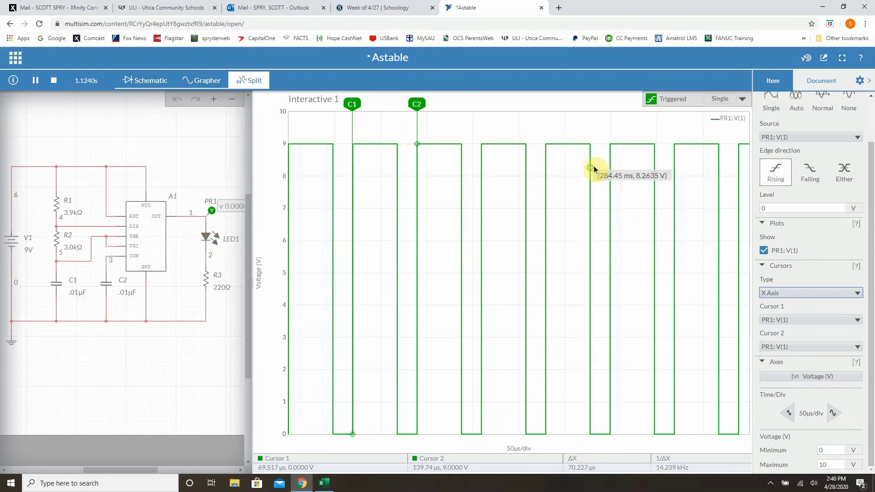